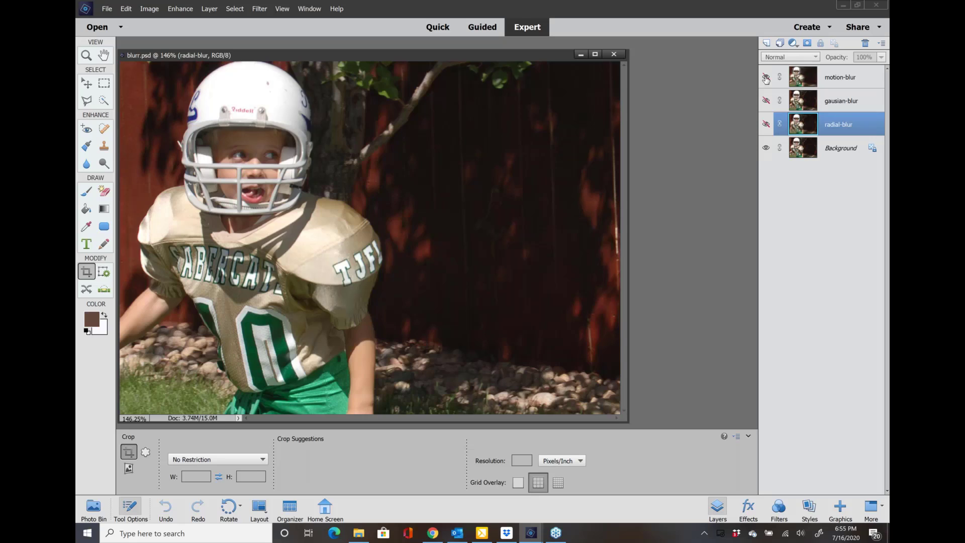
- Toggle the motion-blur and gausian-blur layers on and off to compare their effects
click(766, 78)
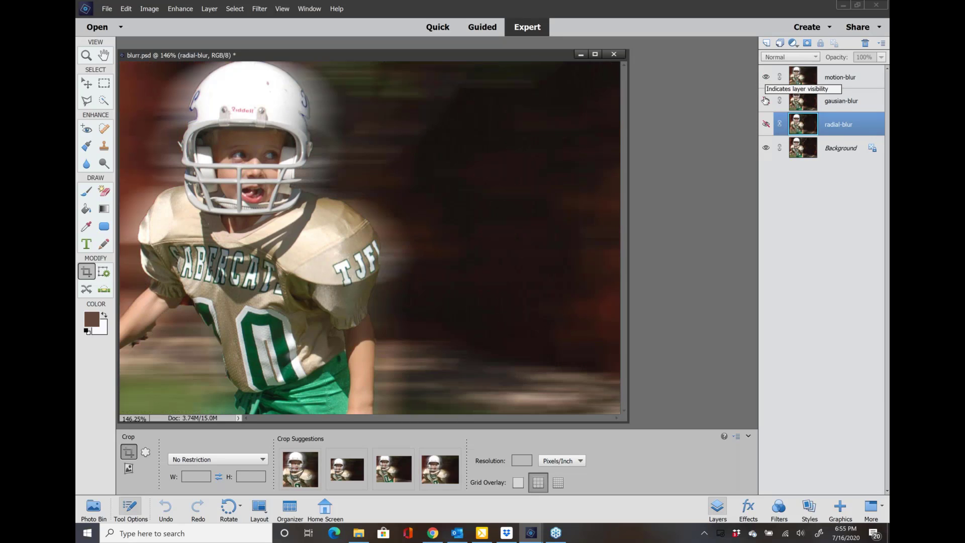
click(766, 78)
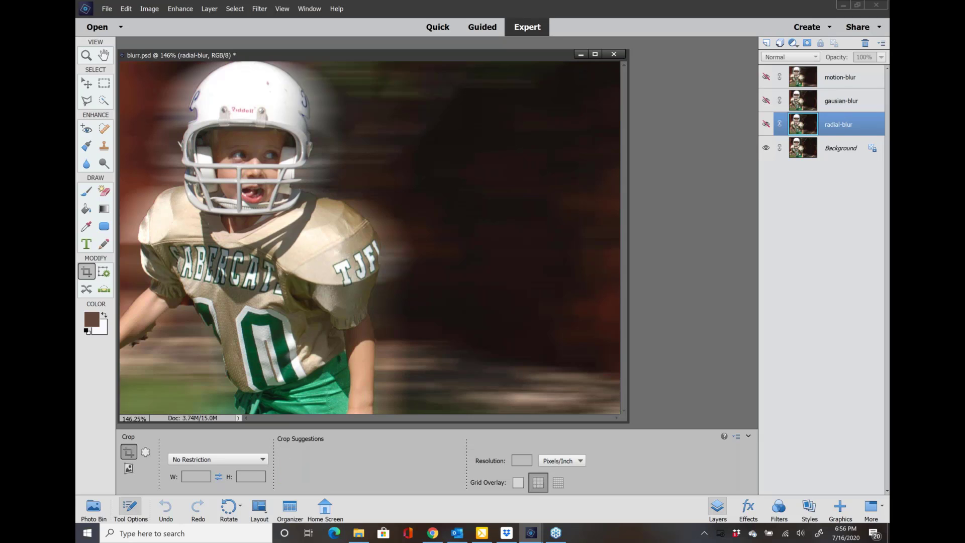
click(766, 100)
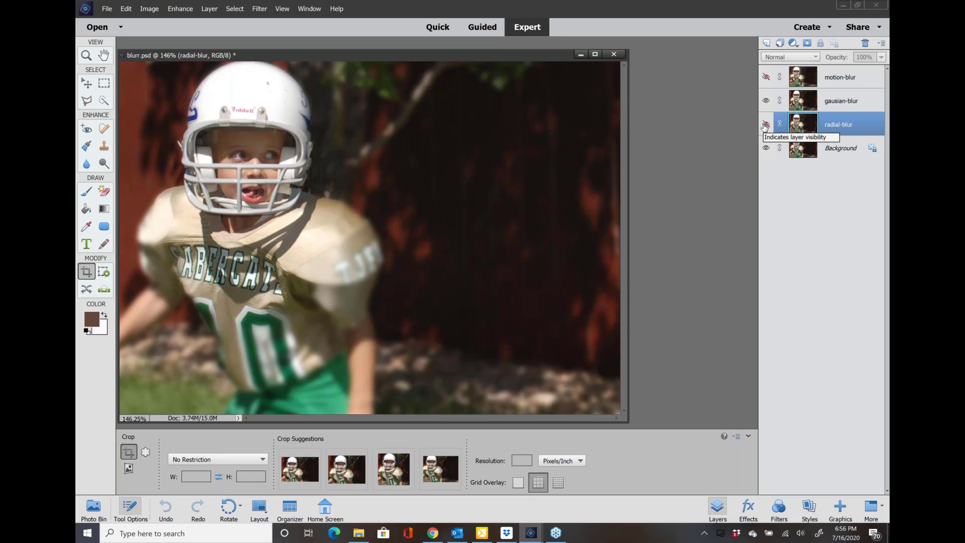
- Show the radial-blur layer on its own, then close blurr.psd
click(767, 118)
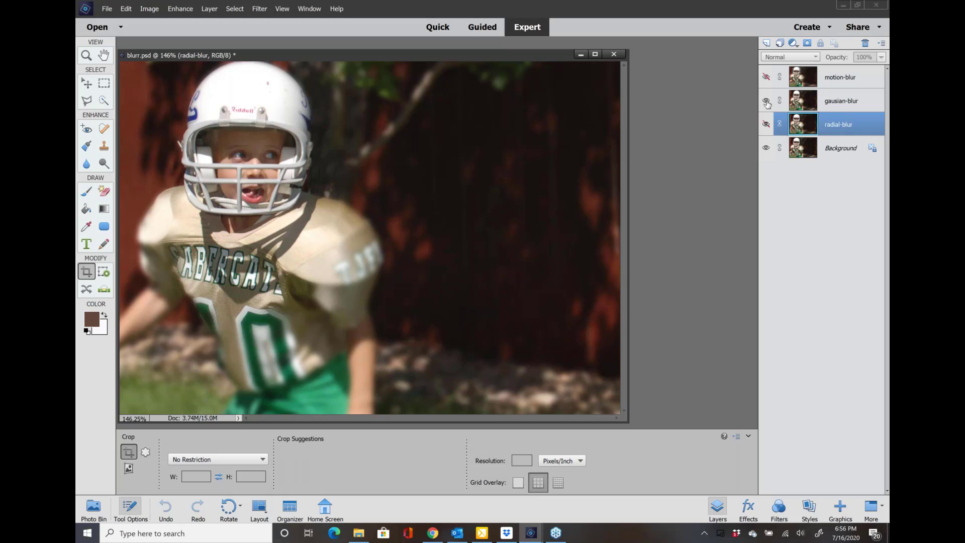
click(766, 124)
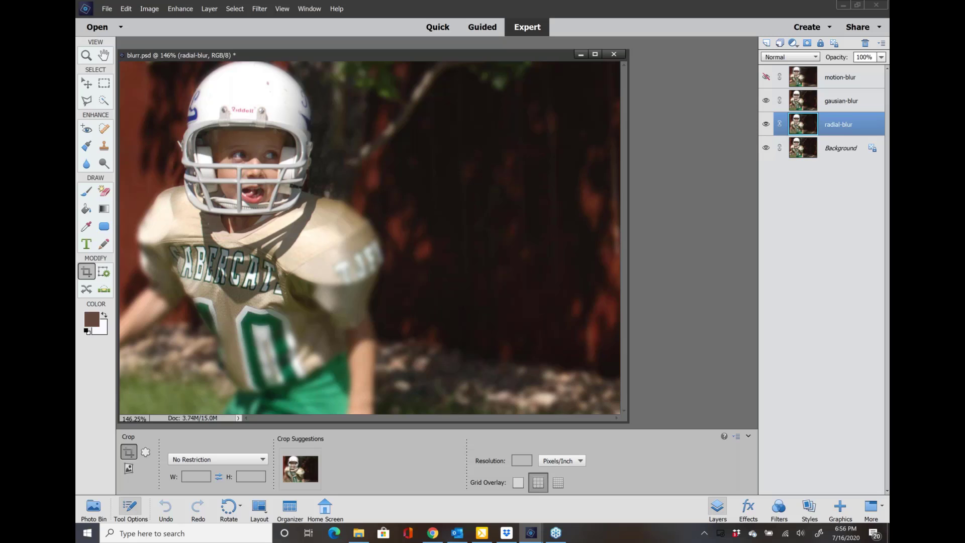
click(766, 100)
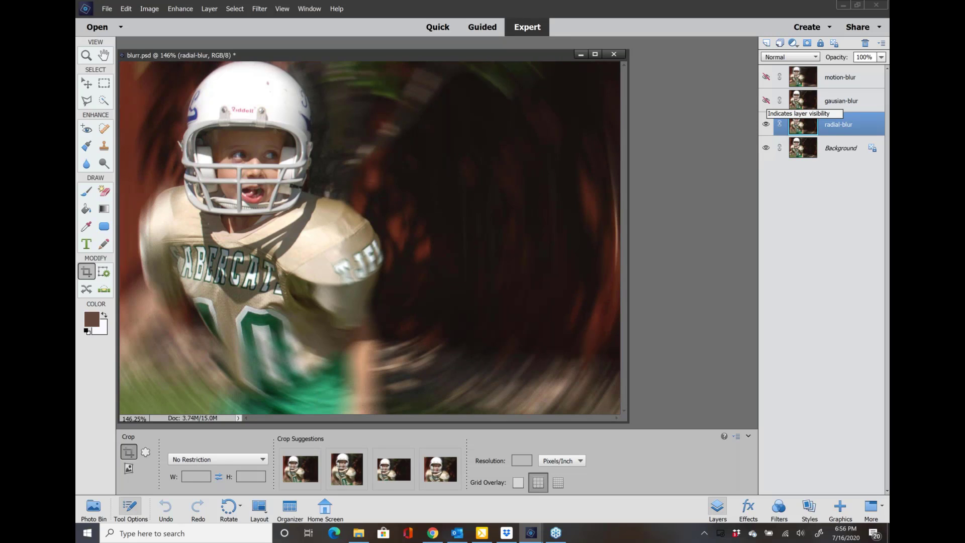
click(613, 55)
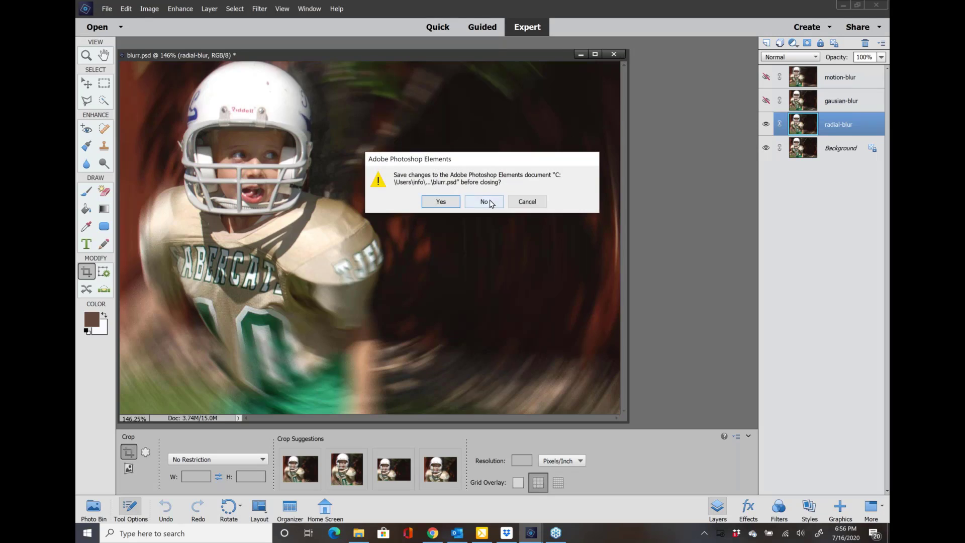
- Discard the changes to blurr.psd and open football.jpg
click(490, 201)
click(107, 9)
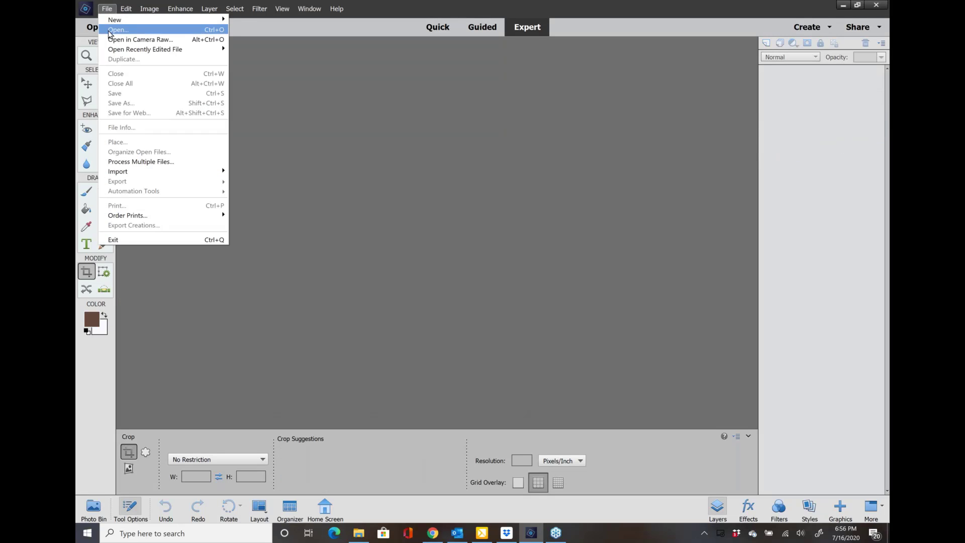
click(110, 31)
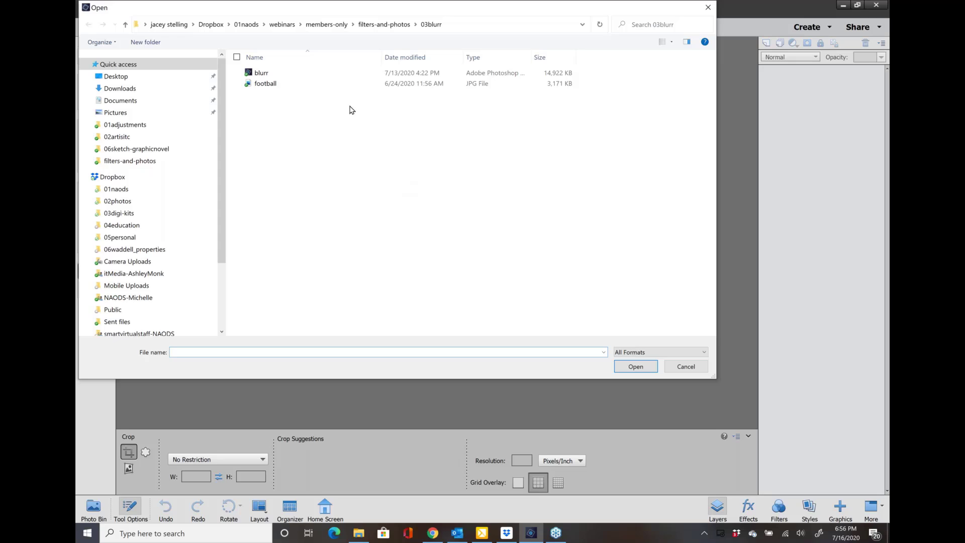
click(264, 83)
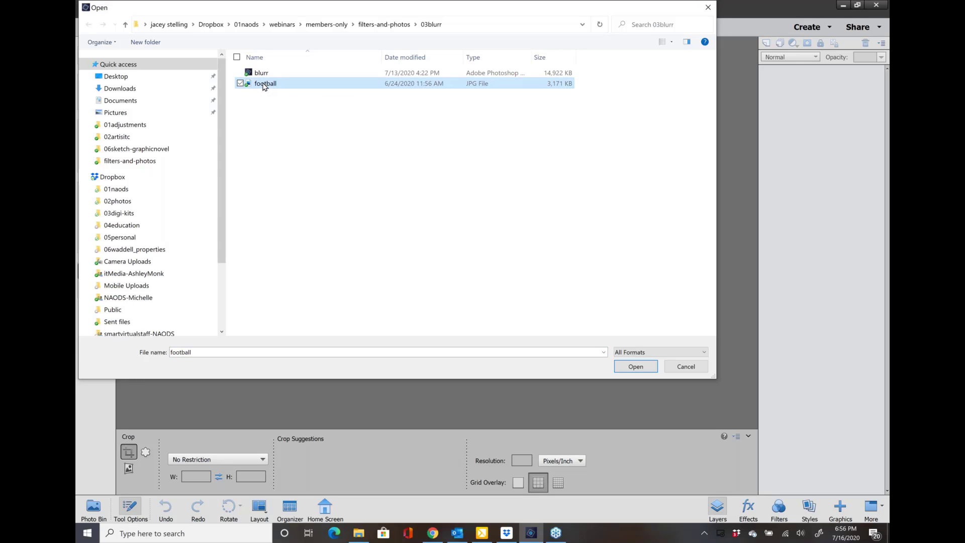
double_click(263, 84)
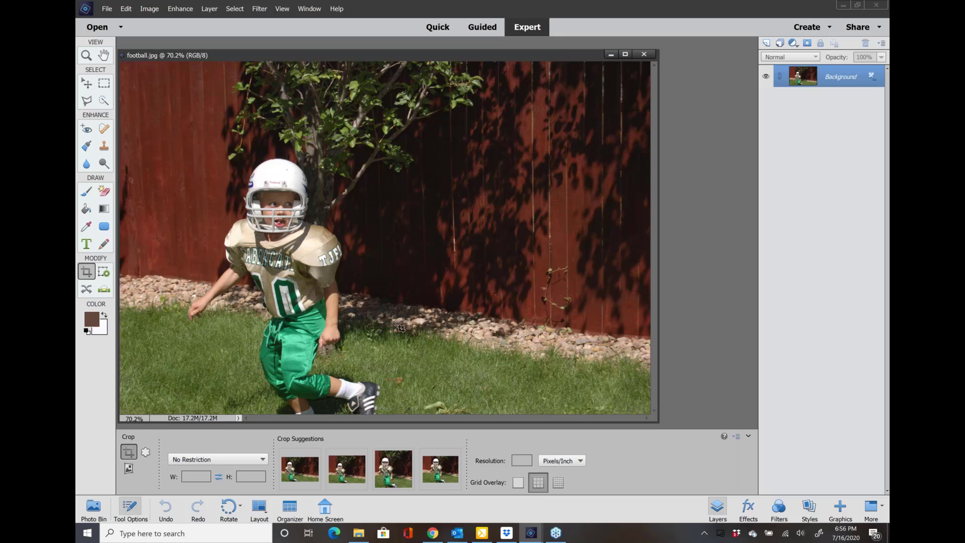
- Crop the photo to the boy's helmet and torso, and enlarge the document window
drag(402, 320, 225, 181)
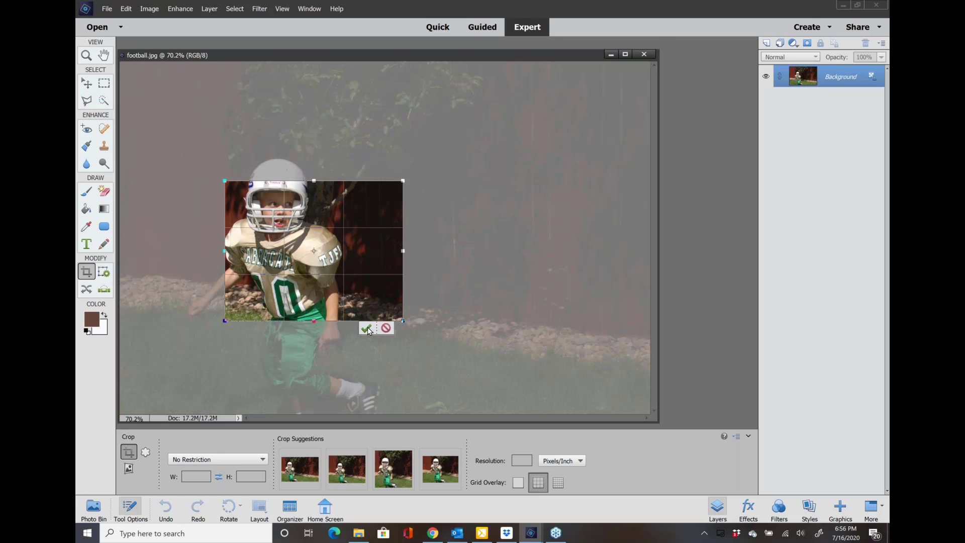
click(367, 329)
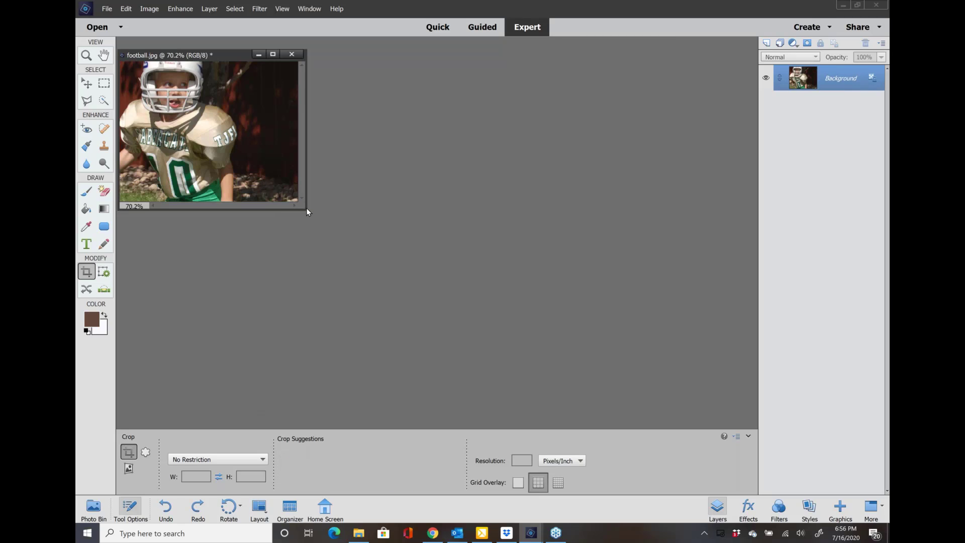
drag(306, 207, 643, 397)
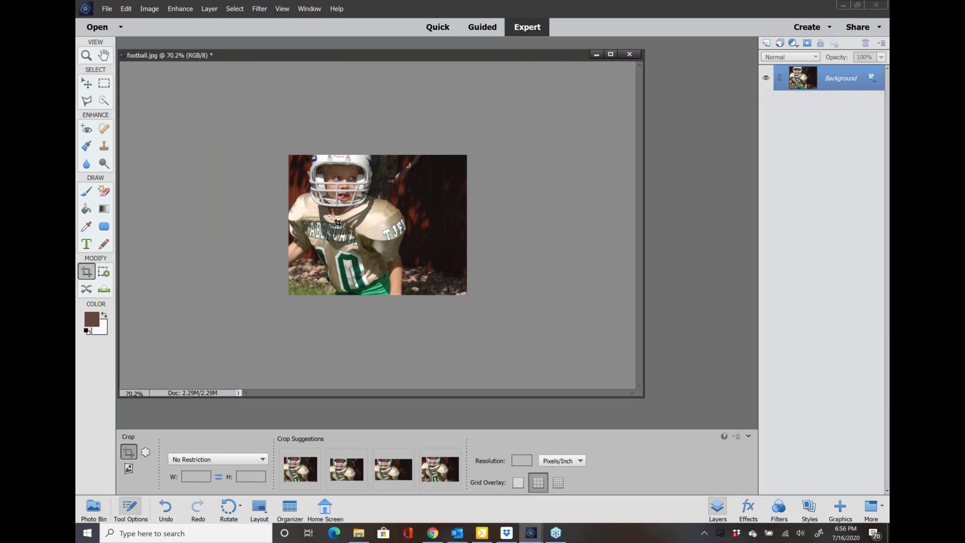
- Zoom in and duplicate the Background layer three times, creating Background copy through Background copy 3
scroll(339, 224, up, 2)
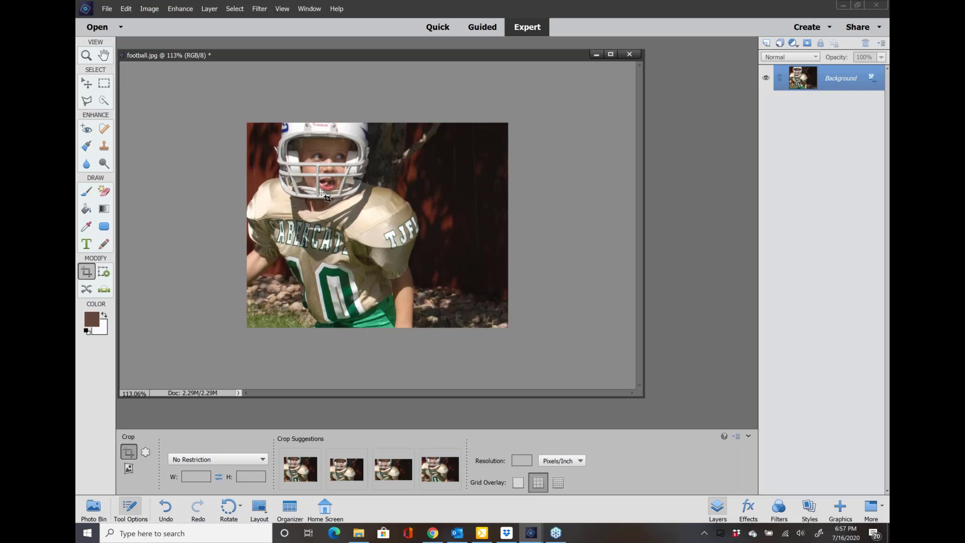
scroll(327, 198, up, 1)
scroll(327, 199, up, 2)
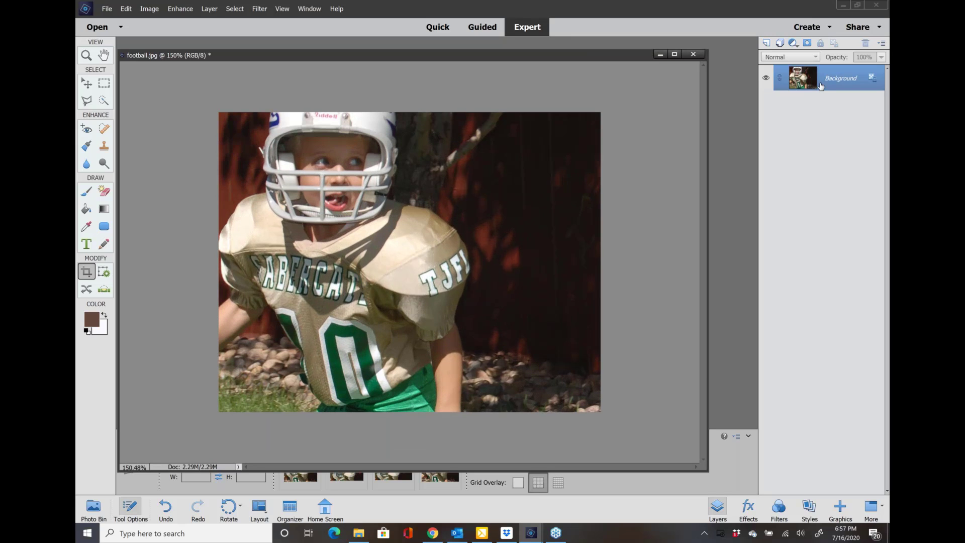
right_click(834, 76)
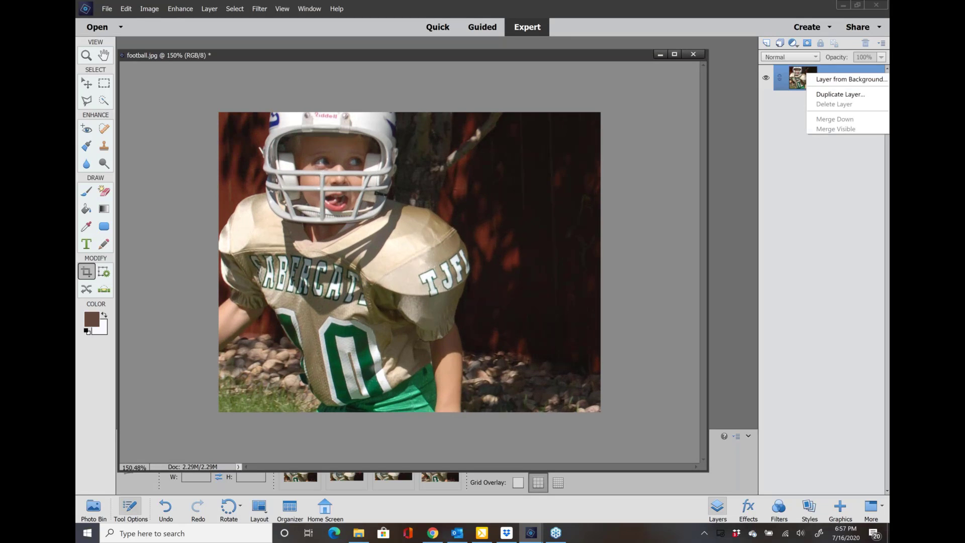
click(834, 95)
click(409, 136)
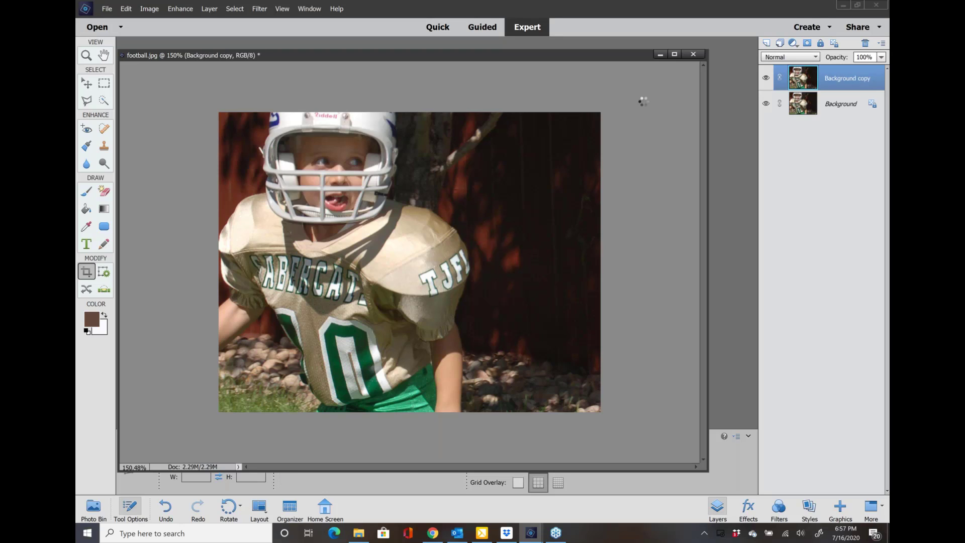
key(ctrl+j)
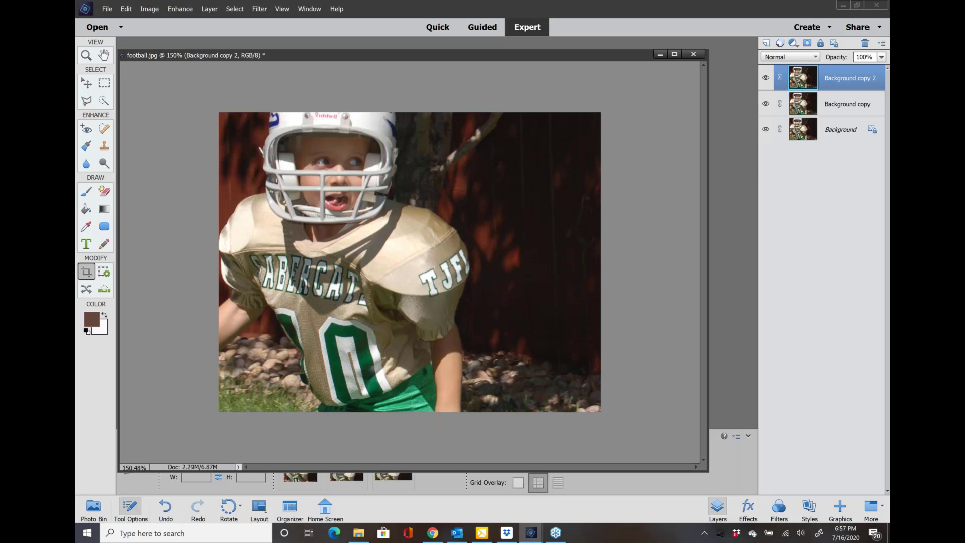
key(ctrl+j)
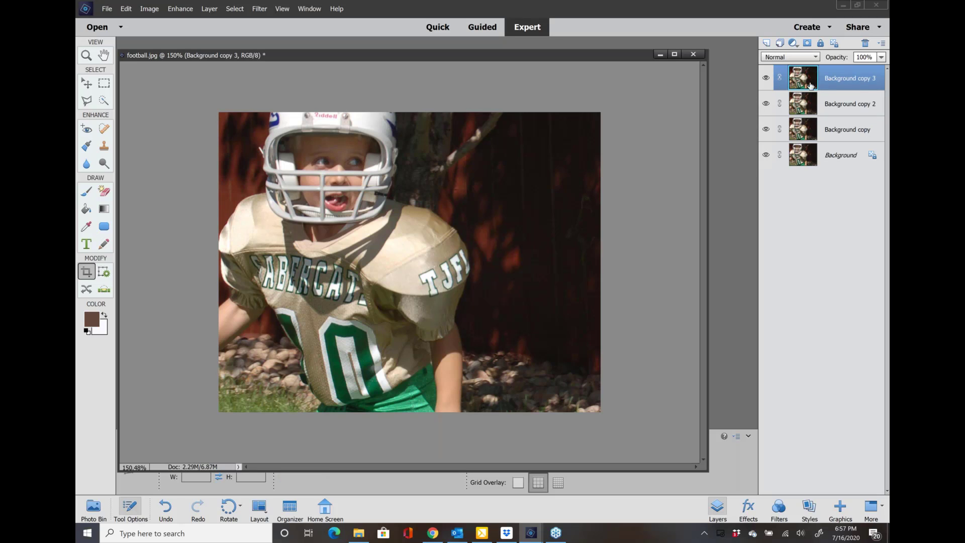
click(259, 10)
mouse_move(263, 80)
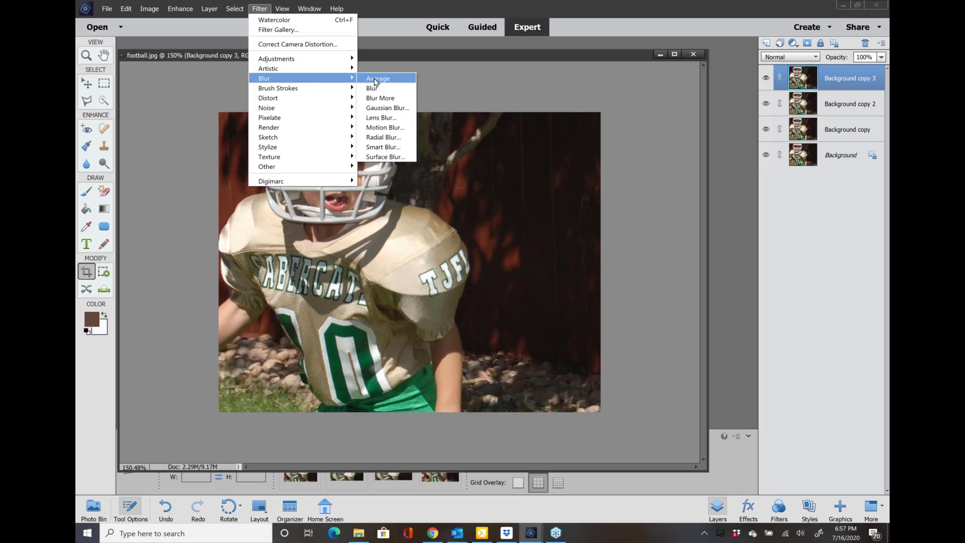
click(381, 108)
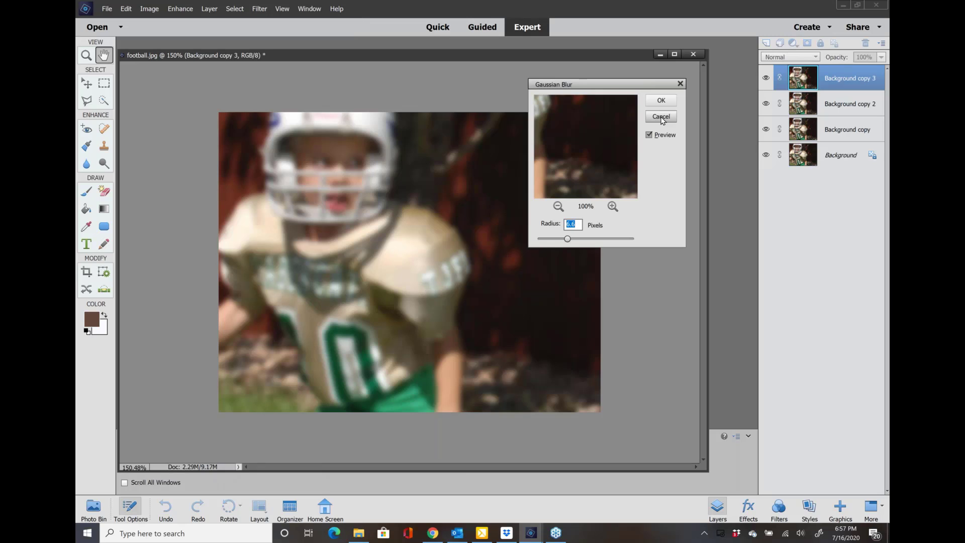
click(662, 117)
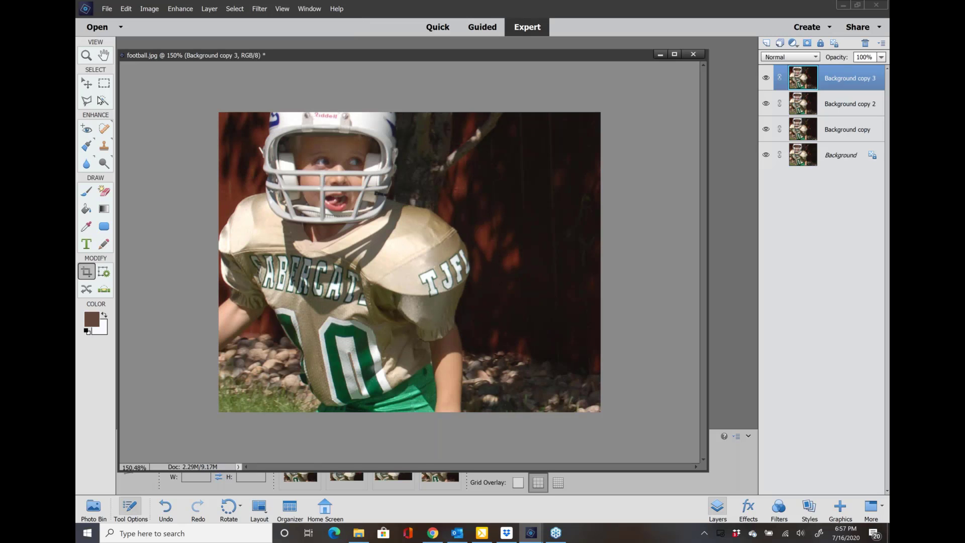
- Choose the Elliptical Marquee tool and raise its Feather from 33 px to 41 px
click(104, 85)
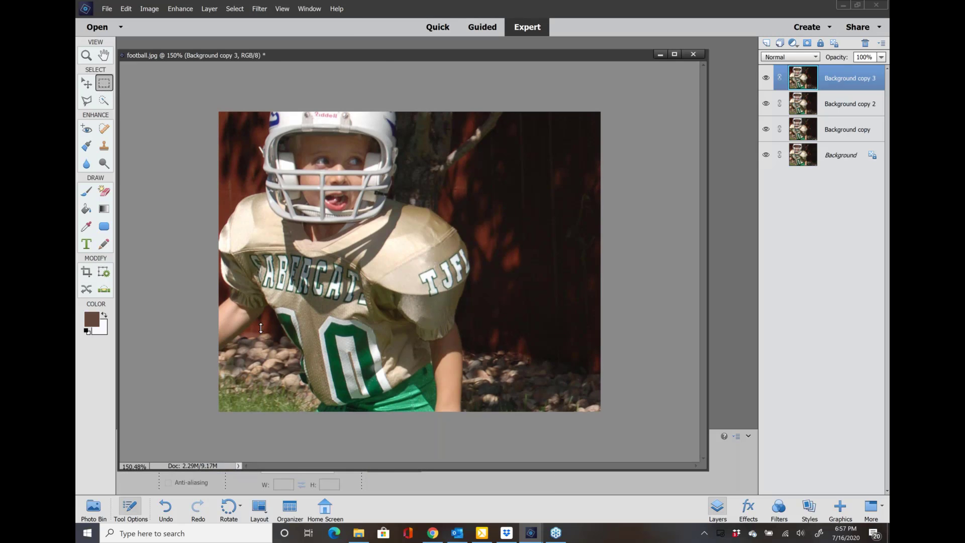
drag(254, 471, 280, 395)
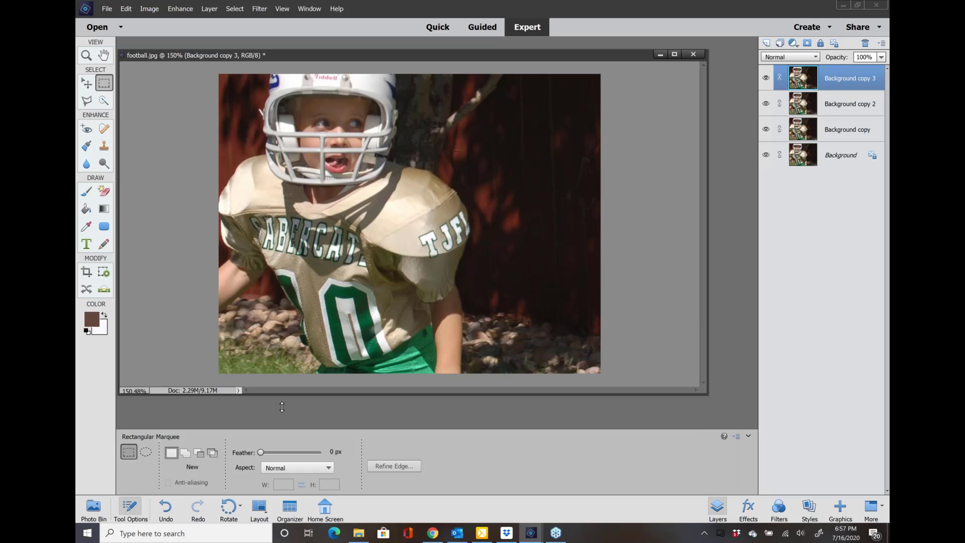
click(146, 452)
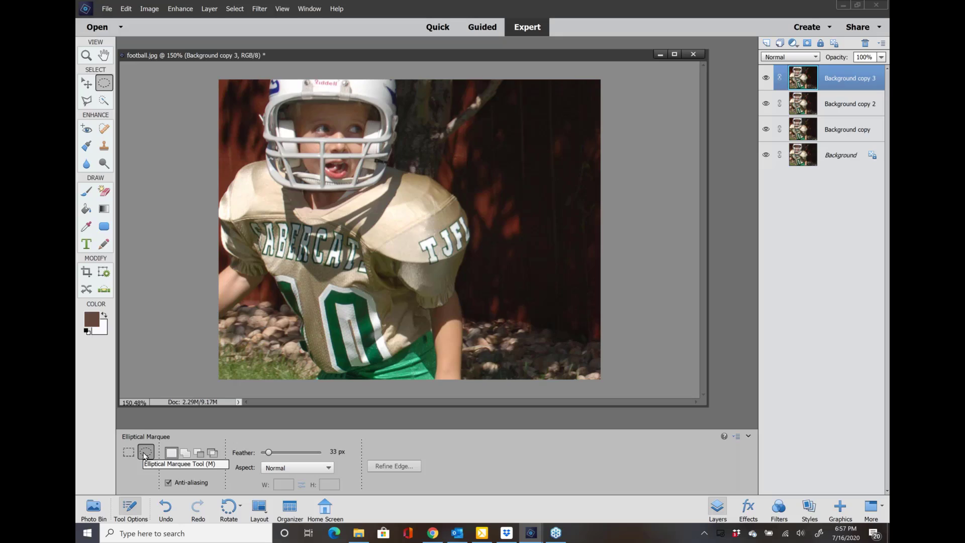
drag(267, 453, 272, 453)
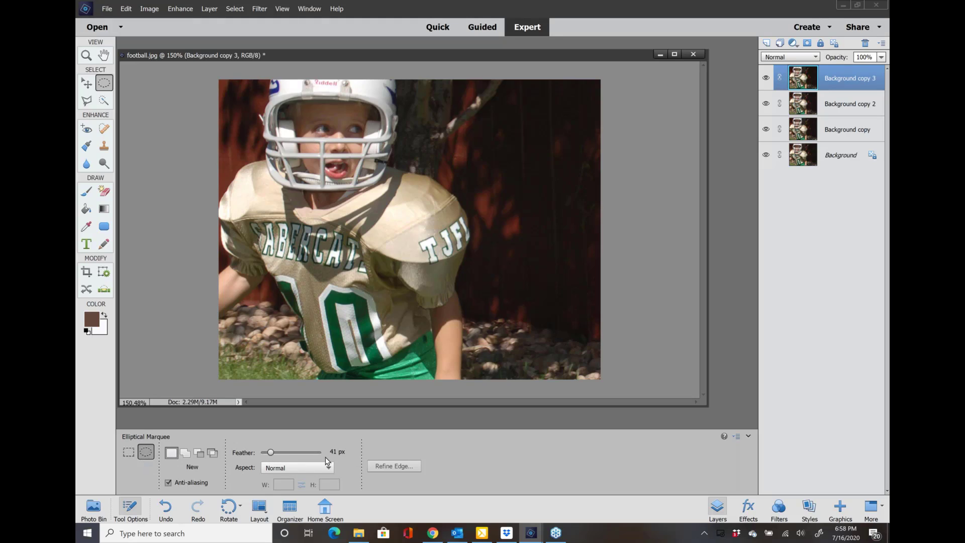
- Draw an oval around the boy's face and invert the selection
drag(285, 103, 353, 172)
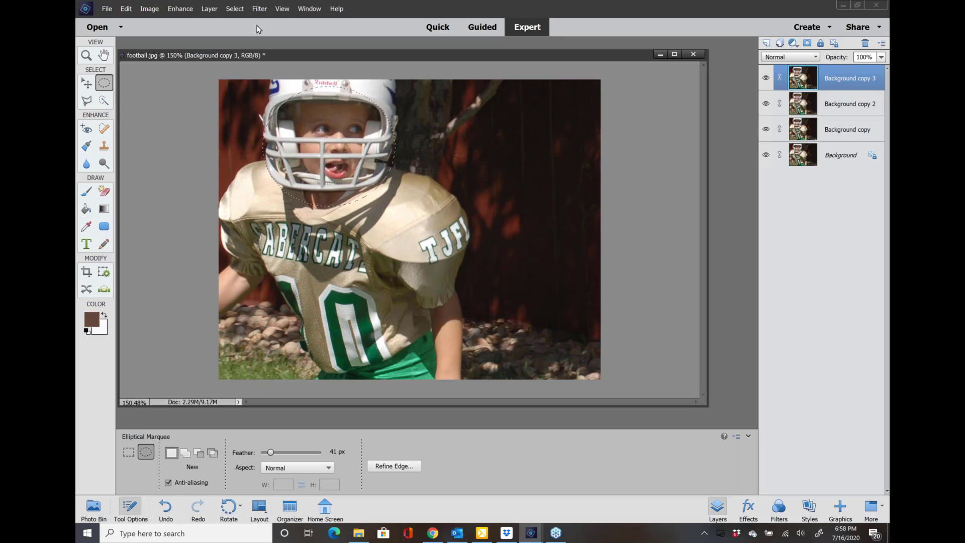
click(239, 10)
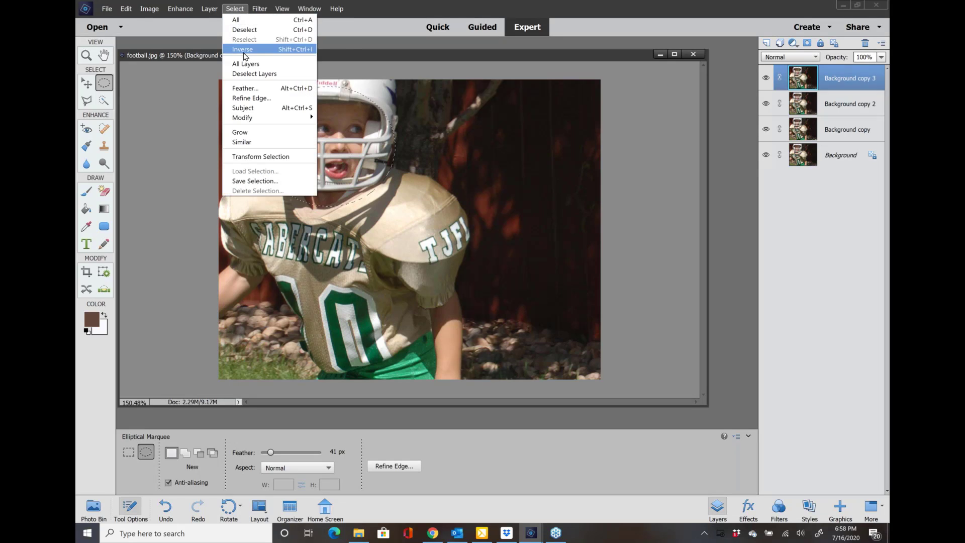
click(243, 50)
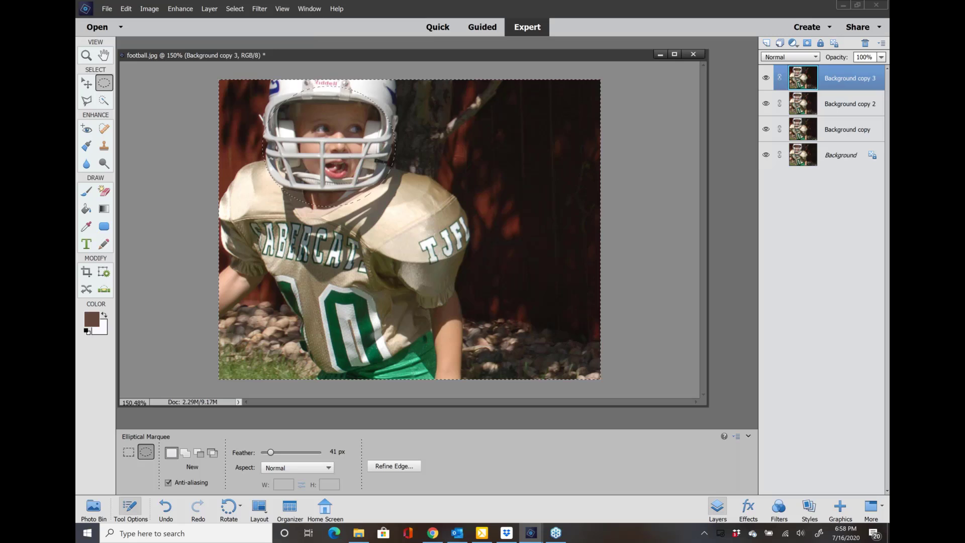
- Apply a Gaussian Blur with a radius of about 3.6 pixels to Background copy 3
click(254, 10)
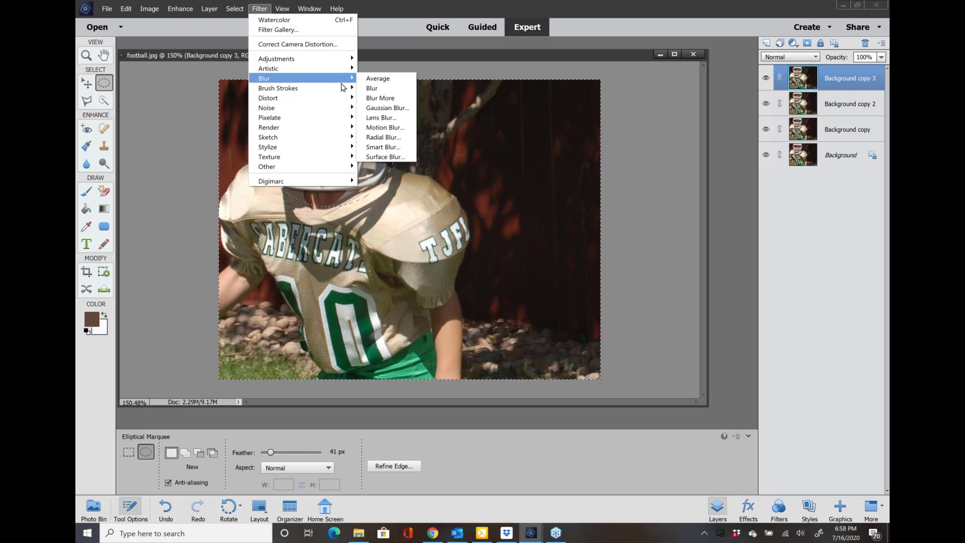
click(378, 109)
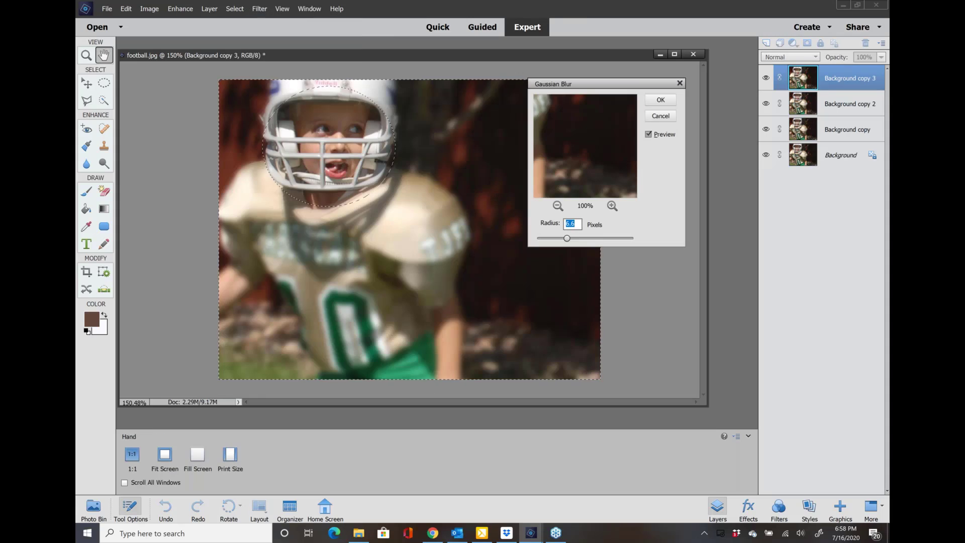
drag(567, 237, 597, 239)
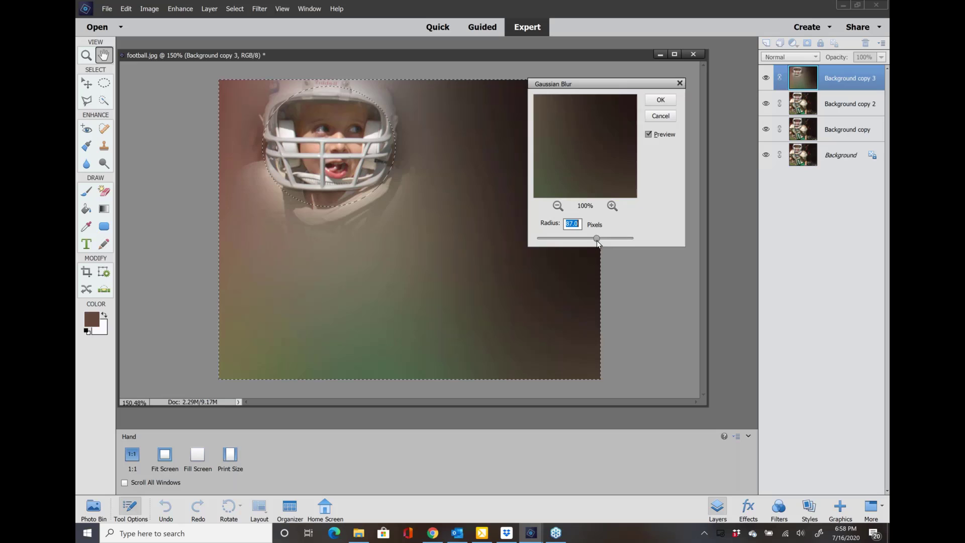
drag(597, 240, 561, 244)
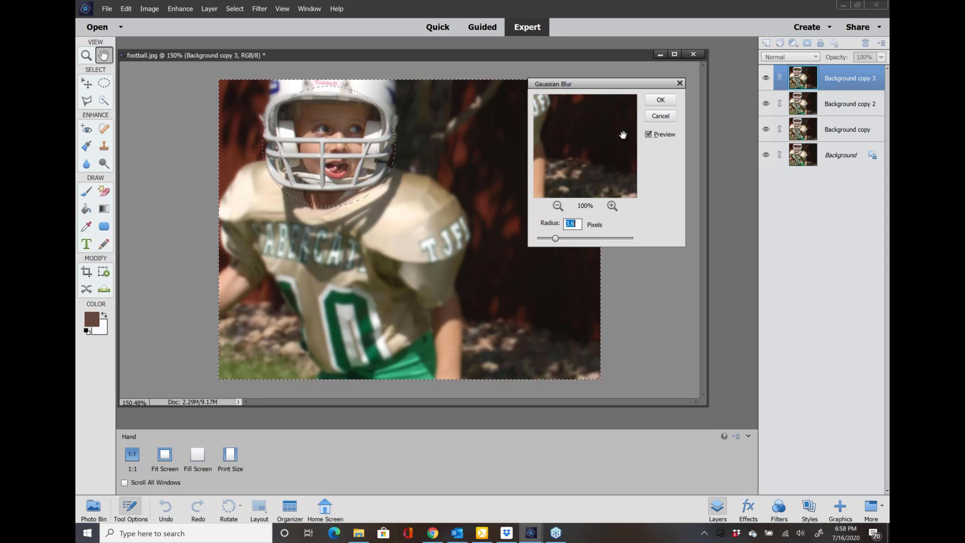
click(655, 118)
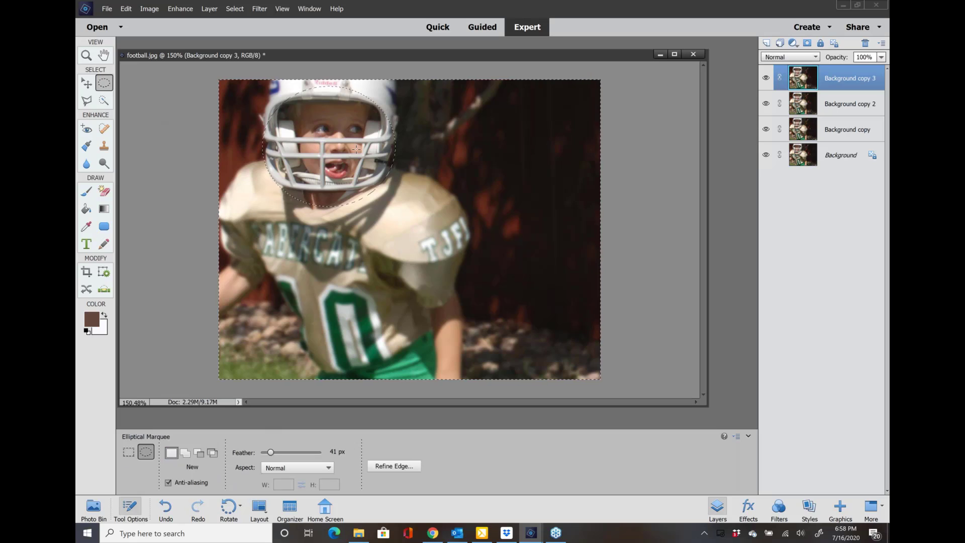
- Deselect, make Background copy 2 active, and hide Background copy 3
click(588, 233)
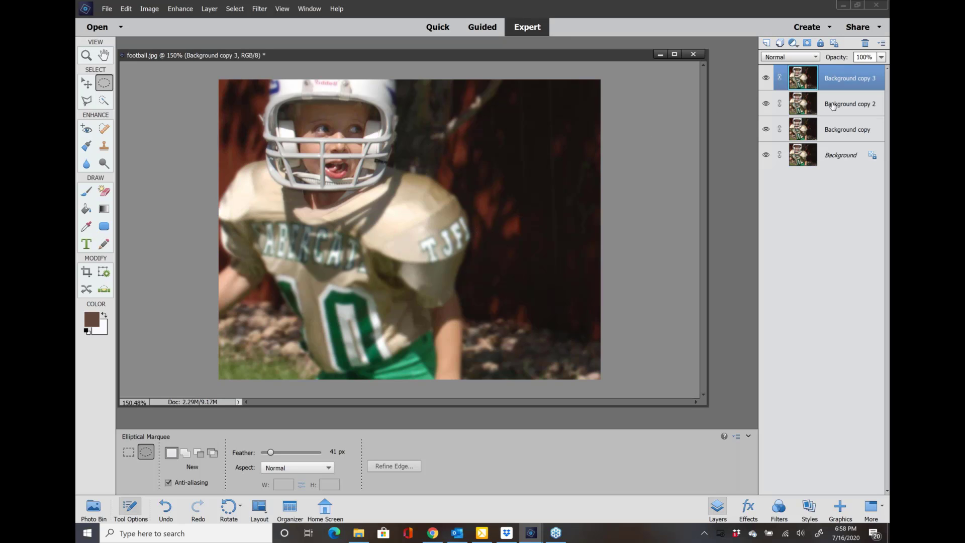
key(alt+bracketleft)
click(766, 78)
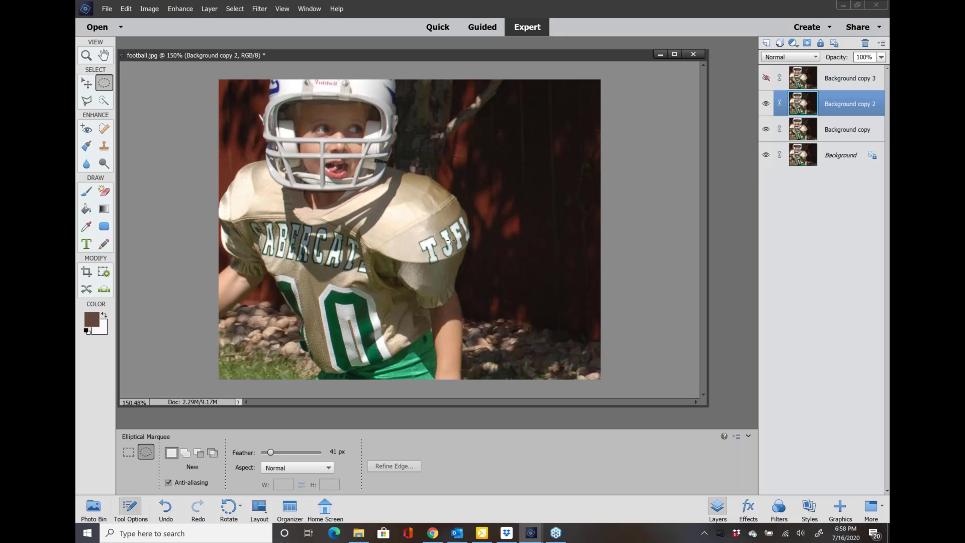
- Use the Quick Selection tool to select the helmet, shoulder pads and jersey on Background copy 2
click(104, 103)
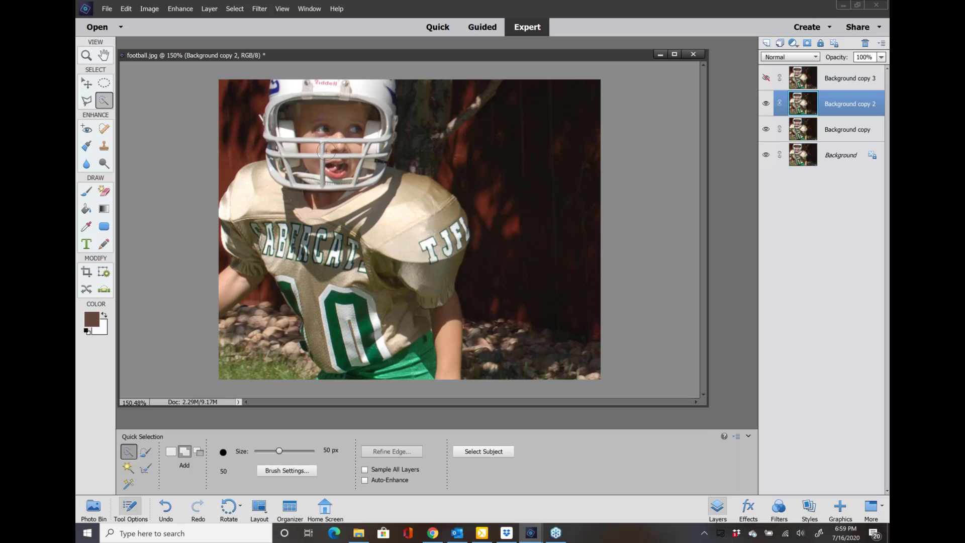
mouse_move(339, 105)
mouse_down()
mouse_move(308, 94)
mouse_move(301, 106)
mouse_move(306, 91)
mouse_move(353, 89)
mouse_move(367, 130)
mouse_move(320, 196)
mouse_up()
mouse_move(375, 210)
mouse_down()
mouse_move(420, 223)
mouse_move(368, 226)
mouse_move(327, 244)
mouse_move(374, 257)
mouse_move(324, 265)
mouse_move(267, 193)
mouse_move(249, 209)
mouse_move(249, 236)
mouse_move(298, 255)
mouse_move(316, 287)
mouse_move(427, 259)
mouse_up()
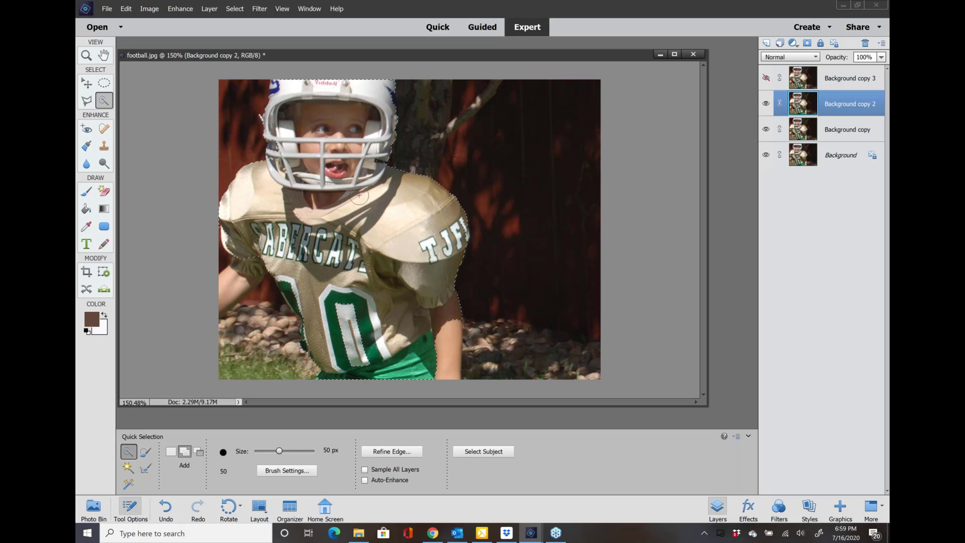
- Invert the selection to the background and preview a 198-pixel Motion Blur at angle -6
click(240, 10)
click(242, 44)
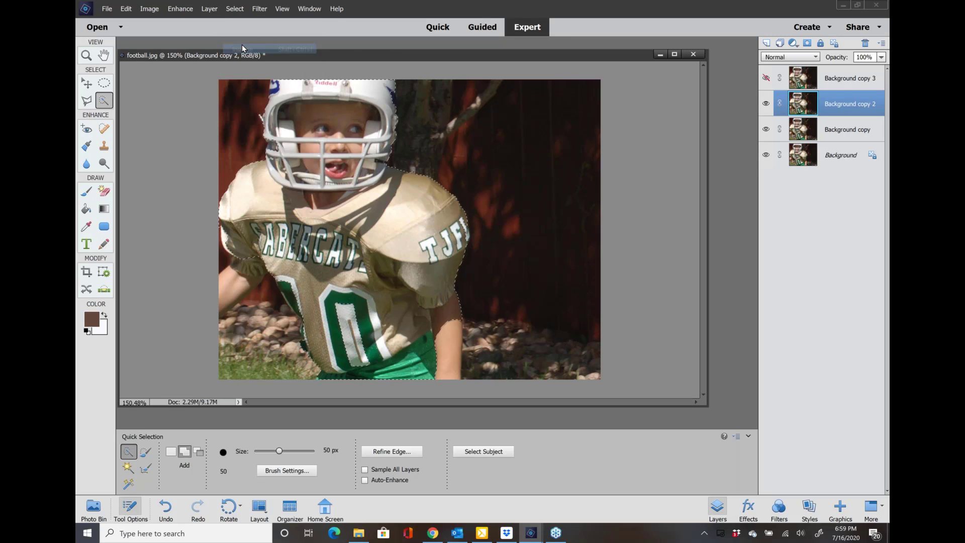
click(263, 10)
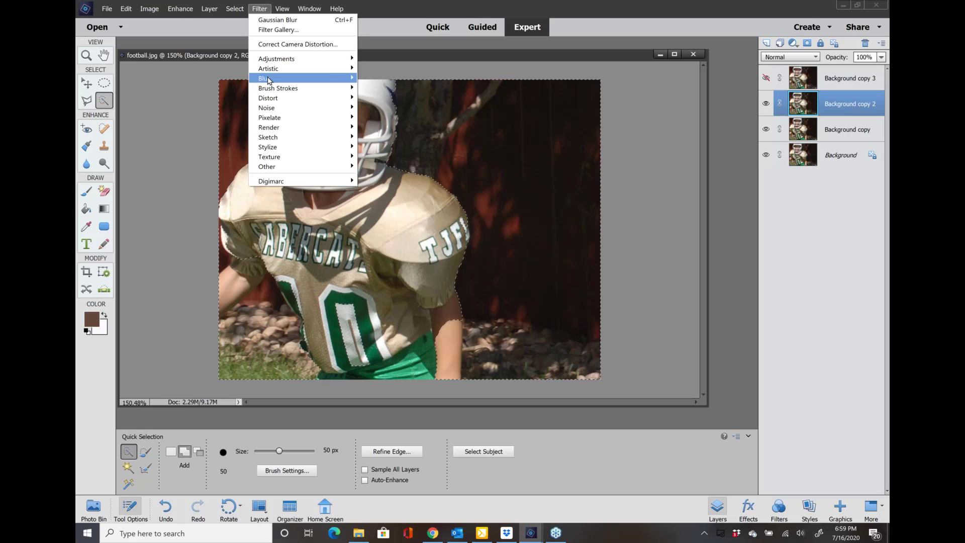
mouse_move(268, 79)
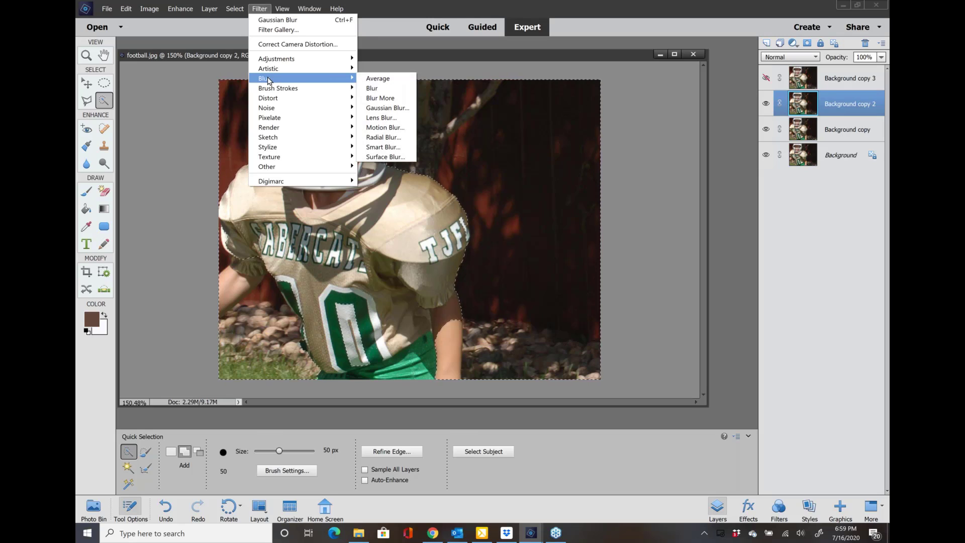
click(406, 132)
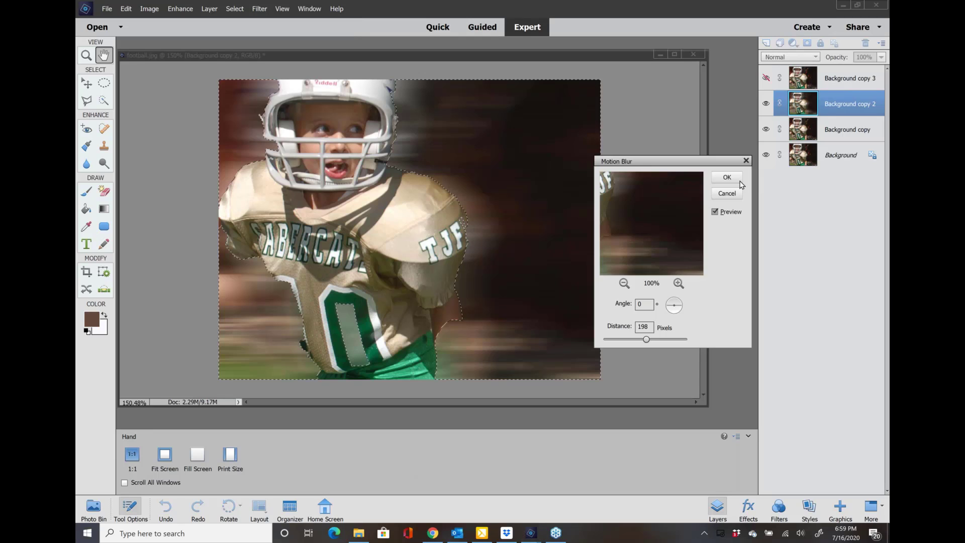
click(648, 341)
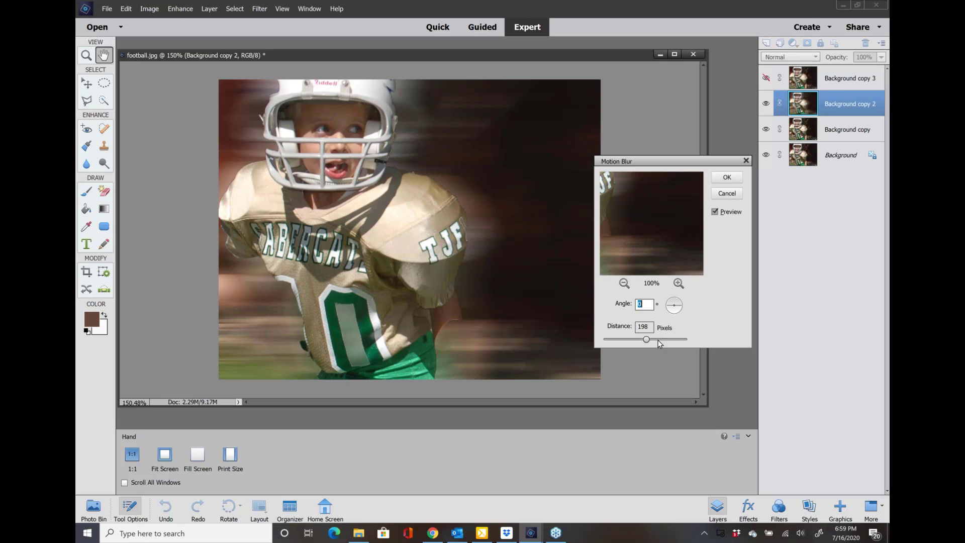
mouse_move(683, 310)
mouse_down()
mouse_move(684, 300)
mouse_move(686, 309)
mouse_up()
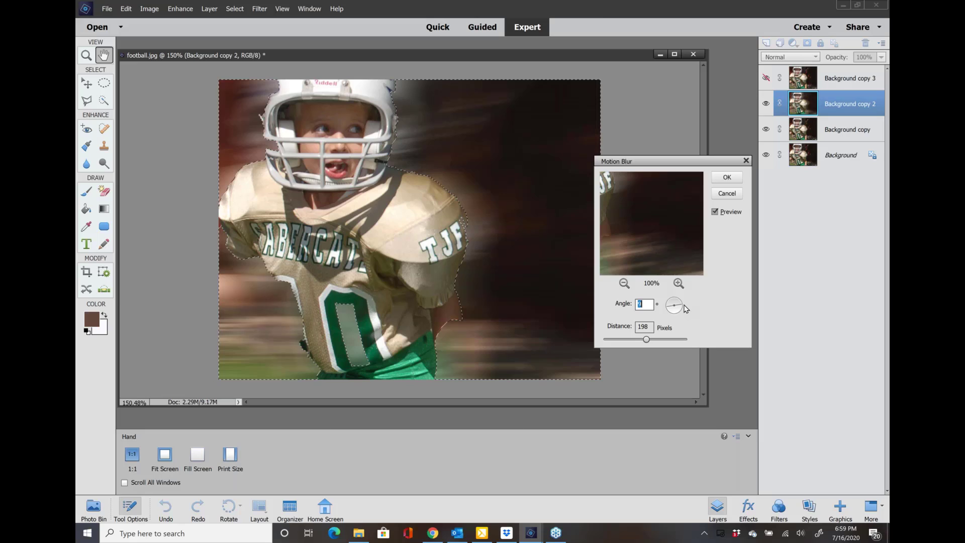
drag(685, 307, 686, 310)
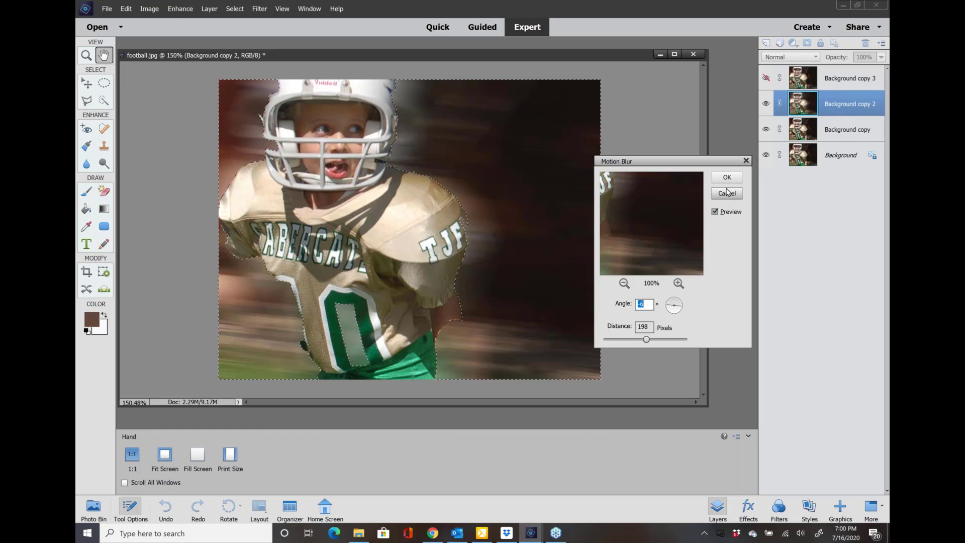
click(725, 194)
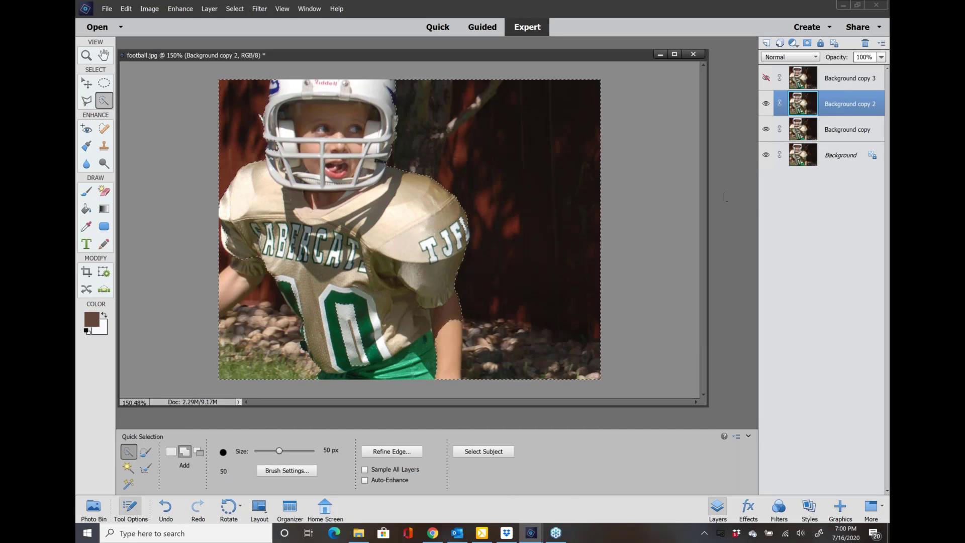
click(259, 10)
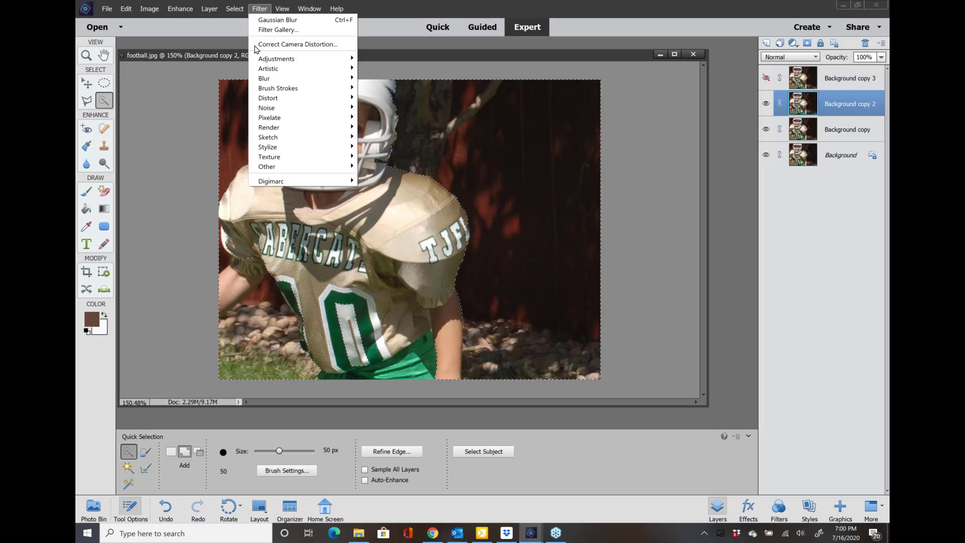
mouse_move(267, 78)
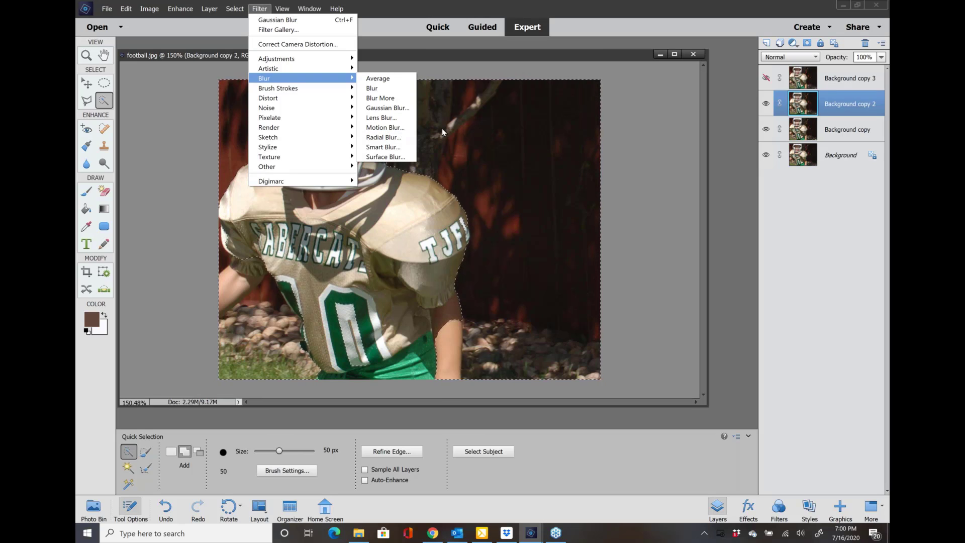
click(545, 142)
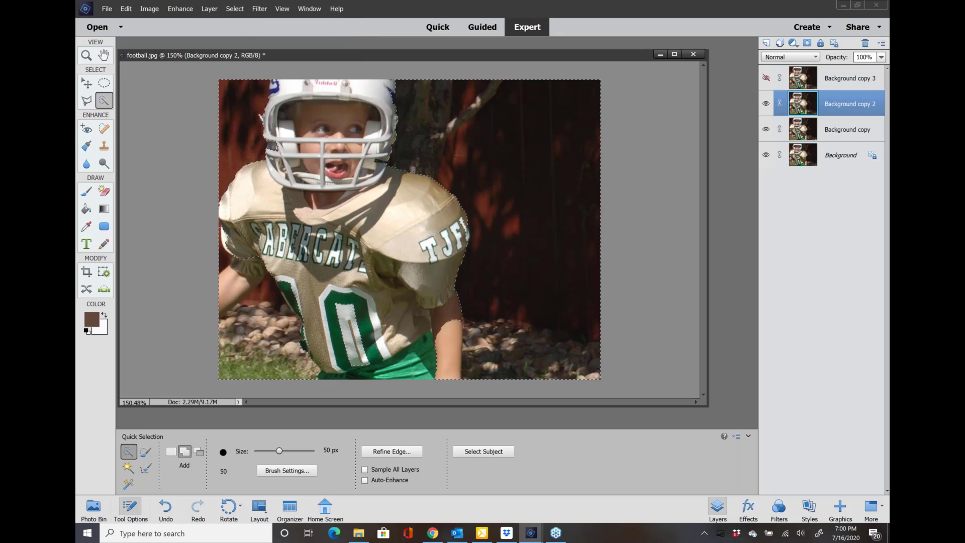
- Deselect the player, then draw a 41 px feathered ellipse over the helmet and shoulders
click(104, 84)
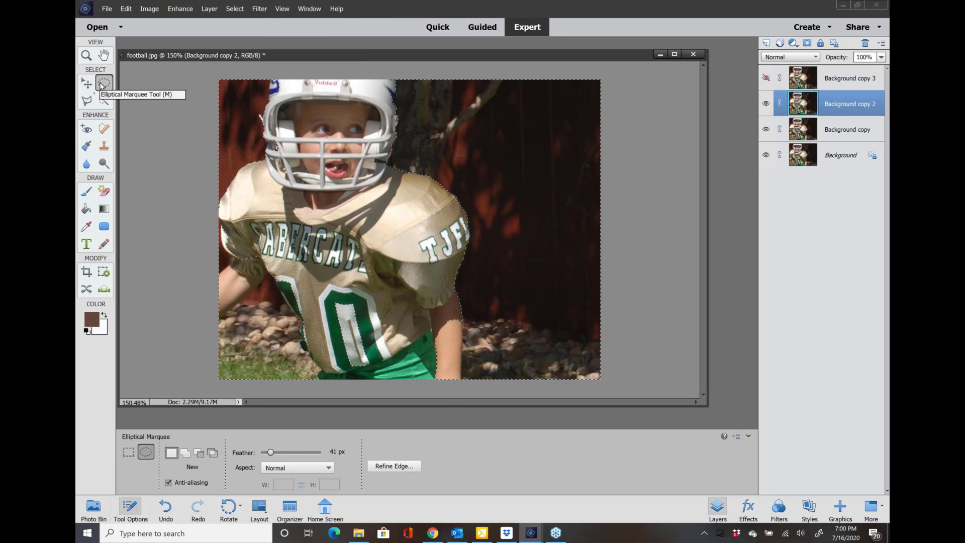
click(279, 105)
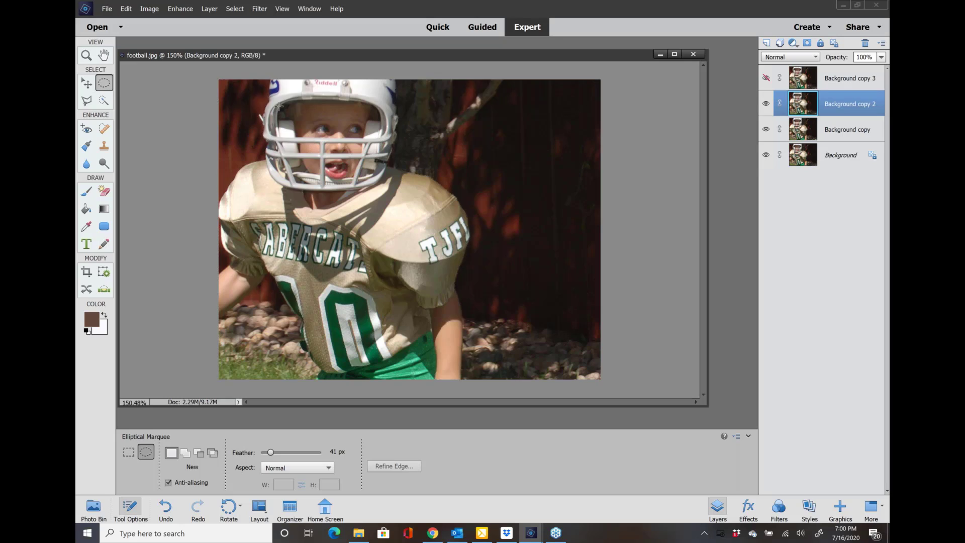
drag(268, 99, 462, 299)
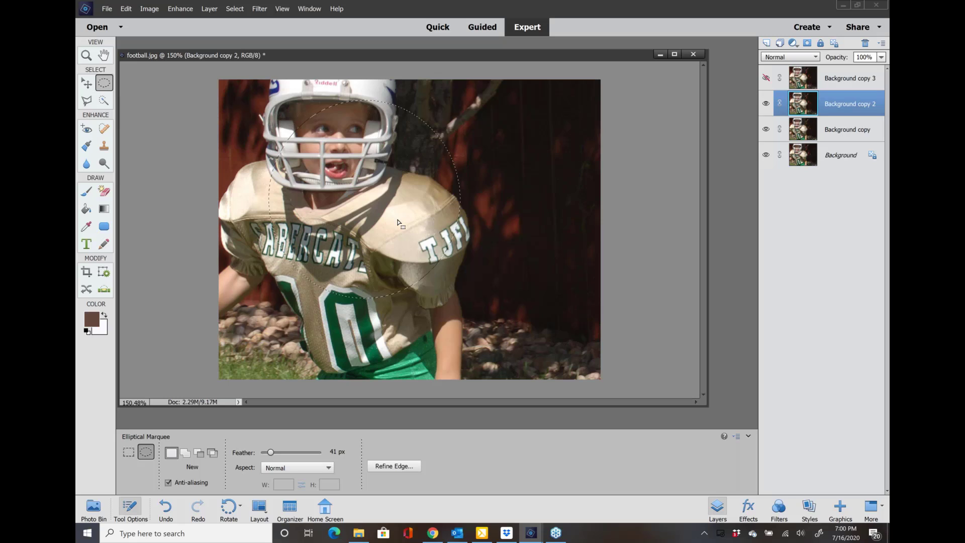
drag(399, 244, 374, 196)
- Invert the selection, apply a Spin Radial Blur of amount 13, then deselect
click(236, 9)
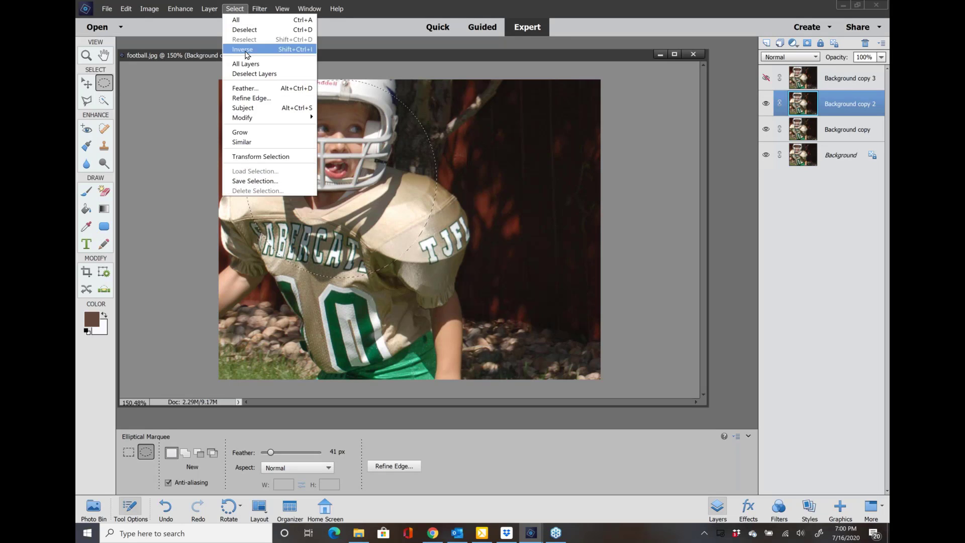
click(245, 50)
click(257, 9)
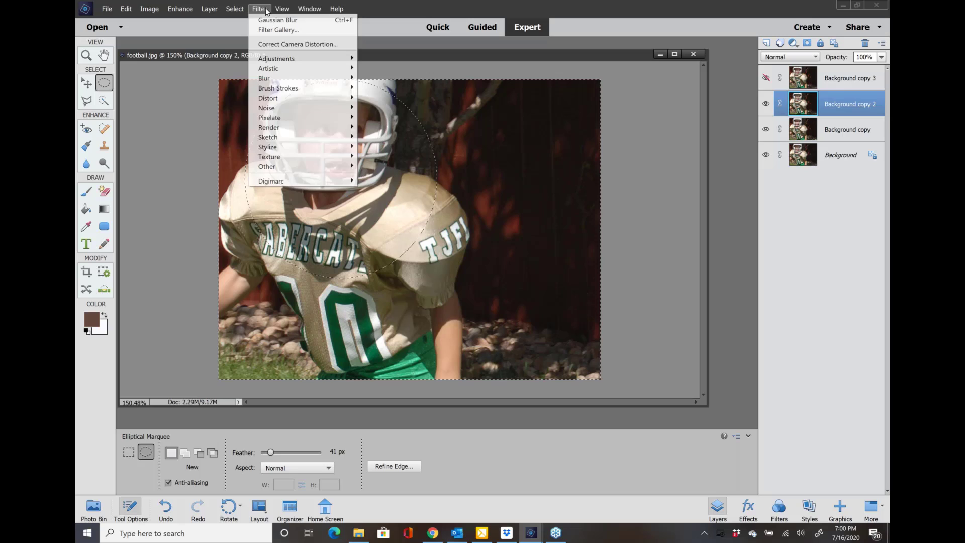
click(394, 139)
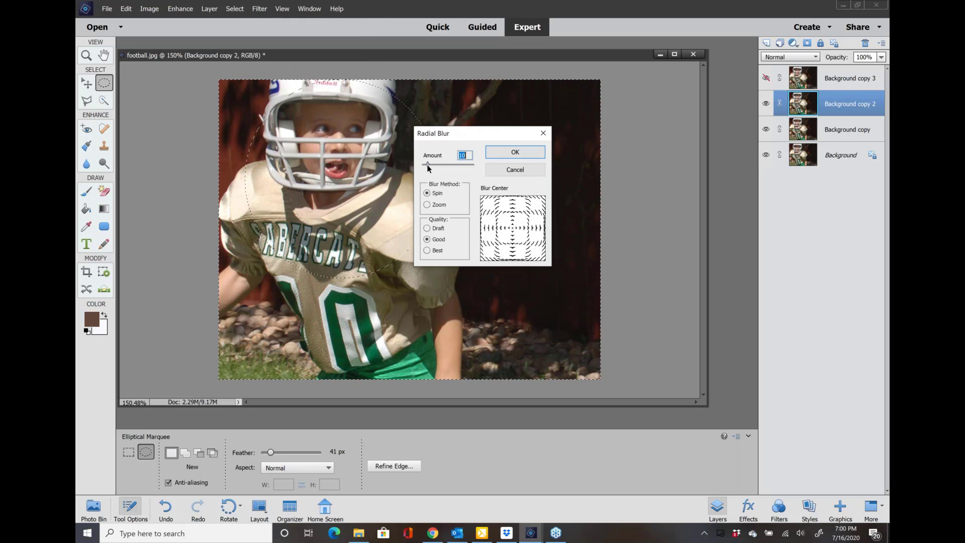
drag(430, 167, 430, 169)
click(525, 155)
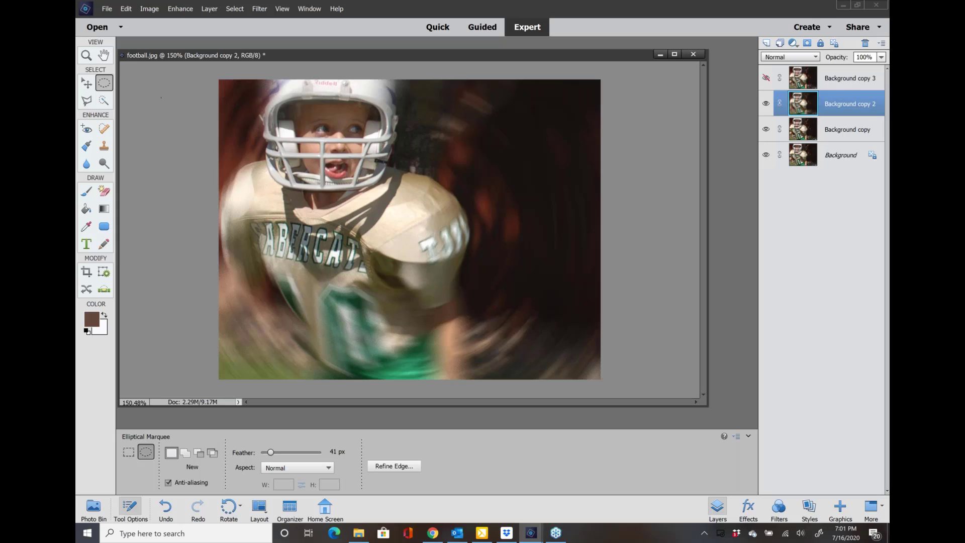
click(495, 220)
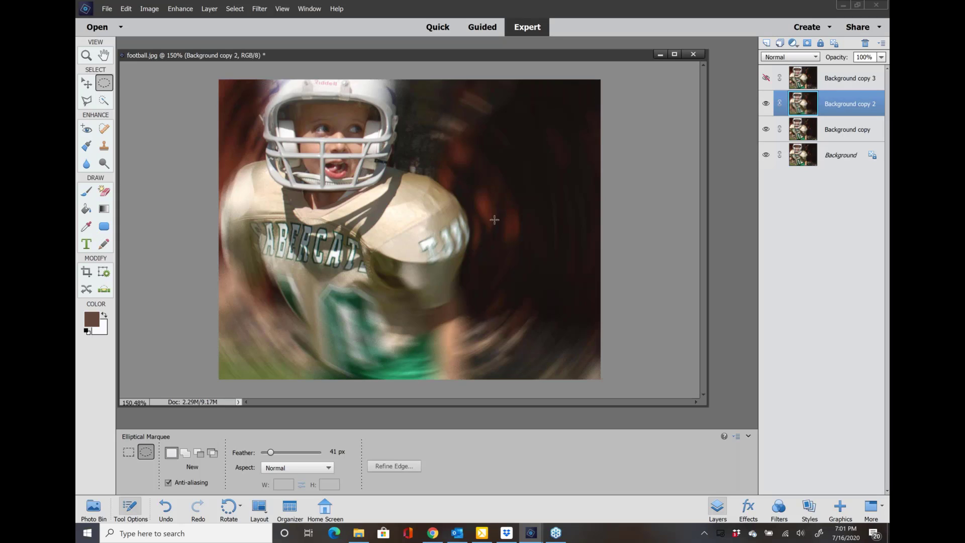